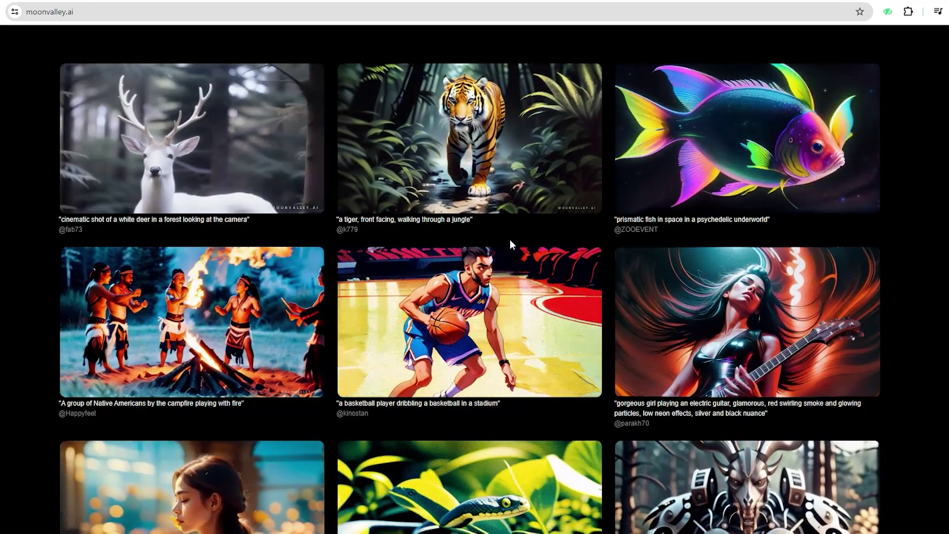
Step: Paste the 'short film' prompt into a /create command and play the samurai and tiny mouse videos
{"action": "scroll", "coordinate": [509, 240], "scroll_direction": "up", "scroll_amount": 1}
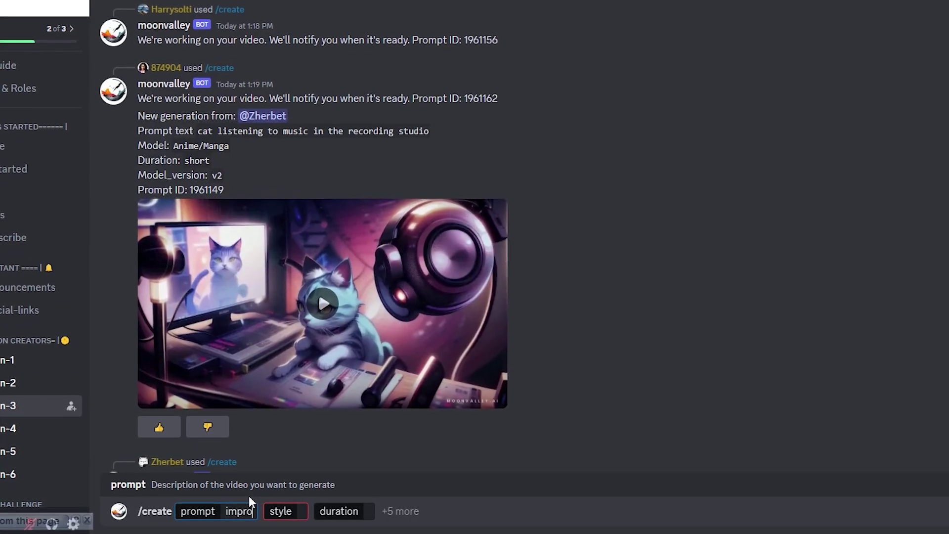
{"action": "type", "text": "ve"}
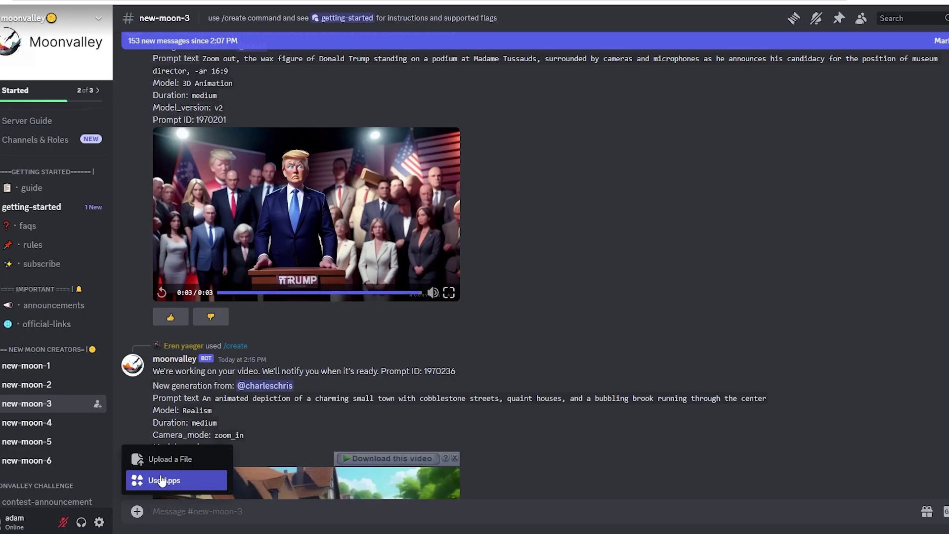
{"action": "key", "text": "ctrl+v"}
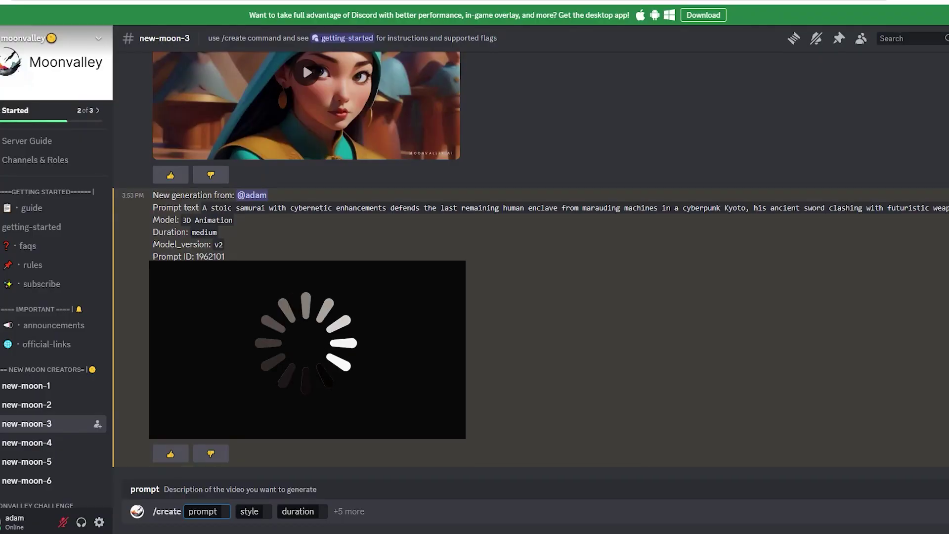
{"action": "left_click", "coordinate": [304, 302]}
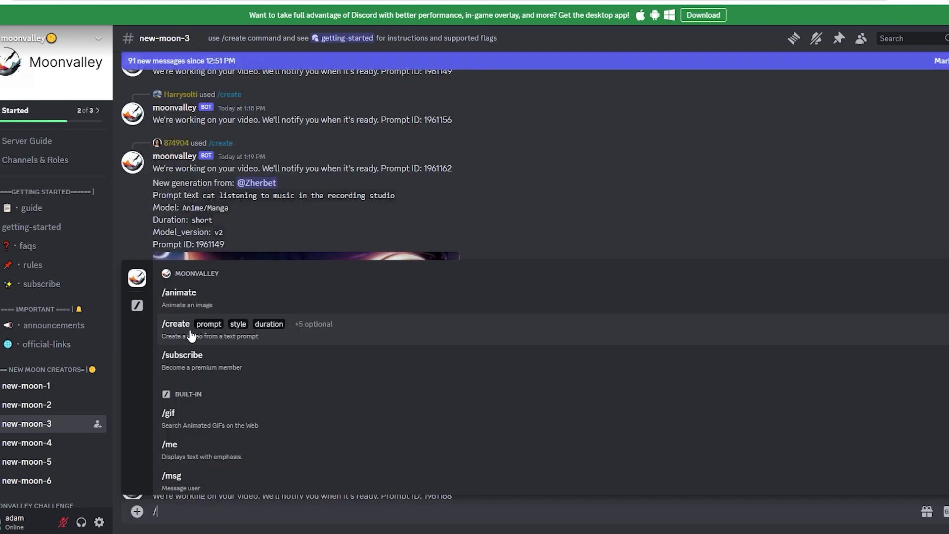
{"action": "left_click", "coordinate": [192, 335]}
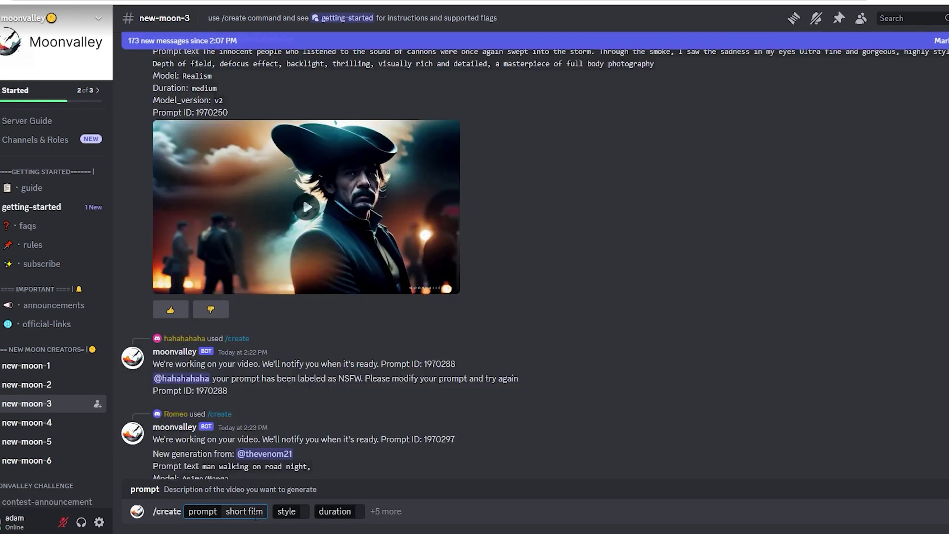
{"action": "left_click", "coordinate": [309, 211]}
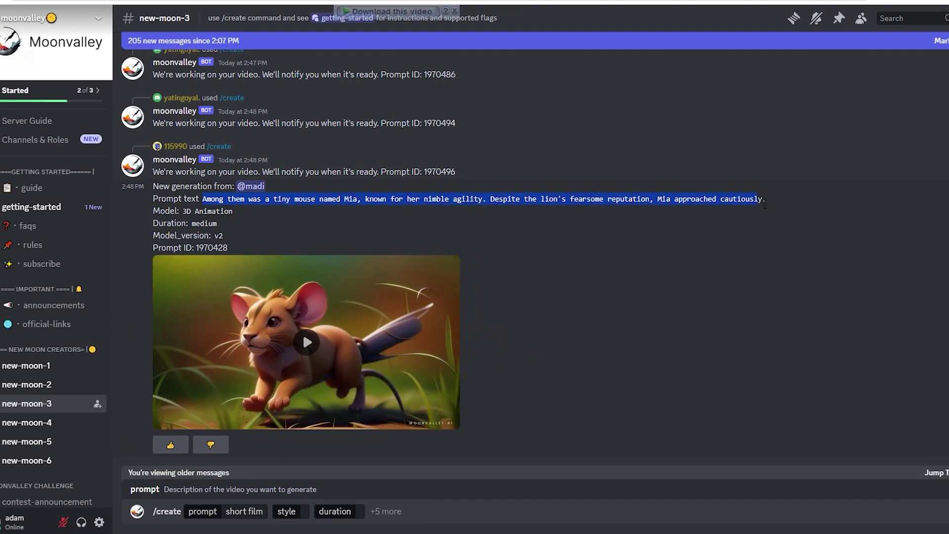
{"action": "left_click", "coordinate": [305, 342]}
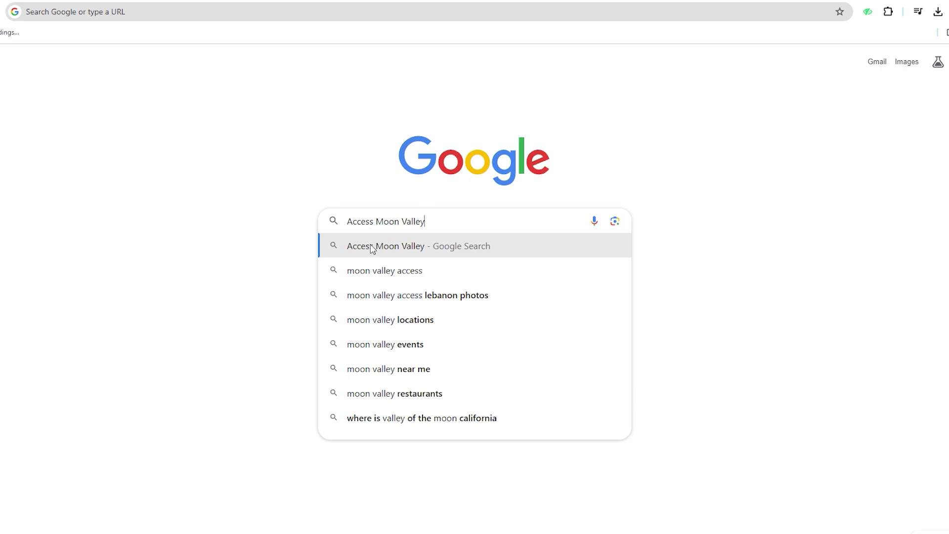
Step: Search Google for 'Access Moon Valley' using the first suggestion
{"action": "left_click", "coordinate": [374, 246]}
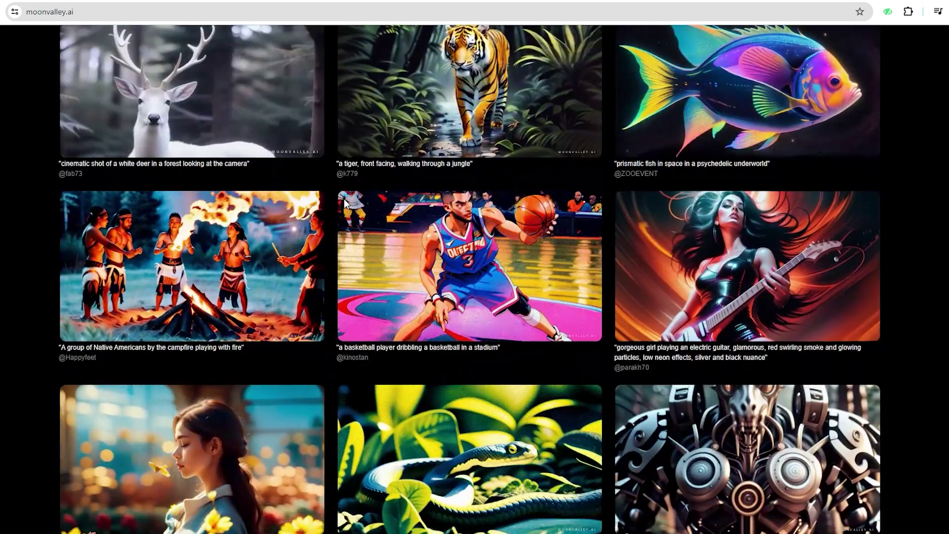
{"action": "scroll", "coordinate": [344, 202], "scroll_direction": "down", "scroll_amount": 2}
{"action": "scroll", "coordinate": [344, 201], "scroll_direction": "down", "scroll_amount": 2}
{"action": "scroll", "coordinate": [344, 201], "scroll_direction": "down", "scroll_amount": 1}
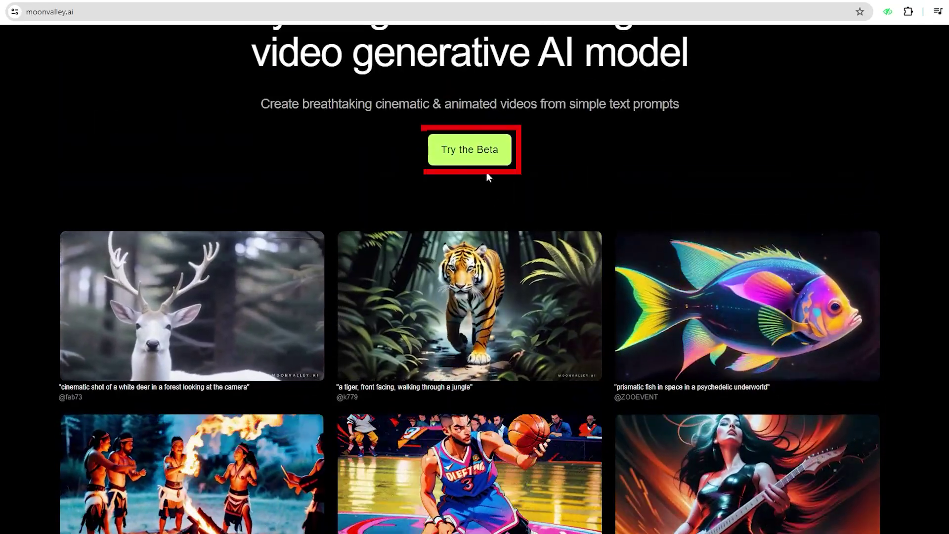
Step: Browse the Moonvalley homepage and follow Try the Beta to the Discord invite
{"action": "left_click", "coordinate": [481, 154]}
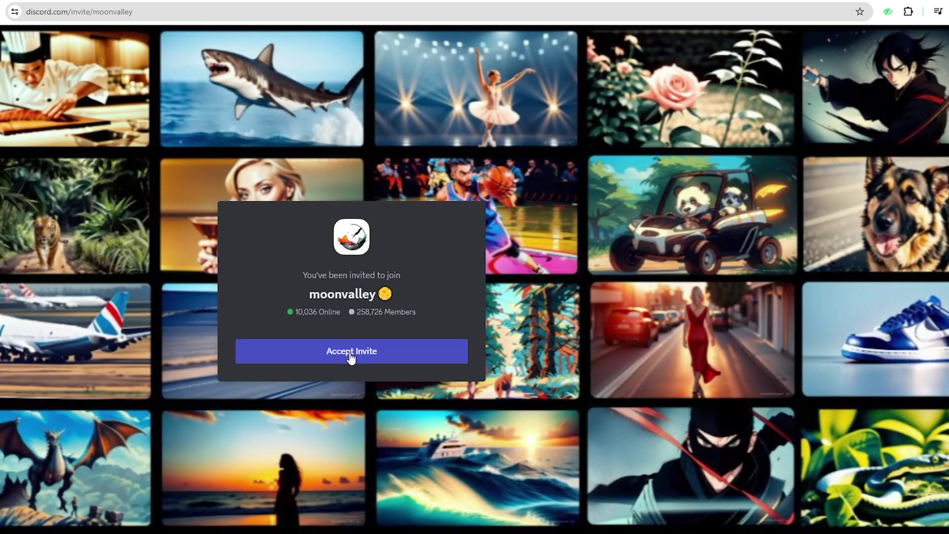
Step: Accept the moonvalley server invite, check #guide and Server Guide, and open #new-moon-3
{"action": "left_click", "coordinate": [351, 353]}
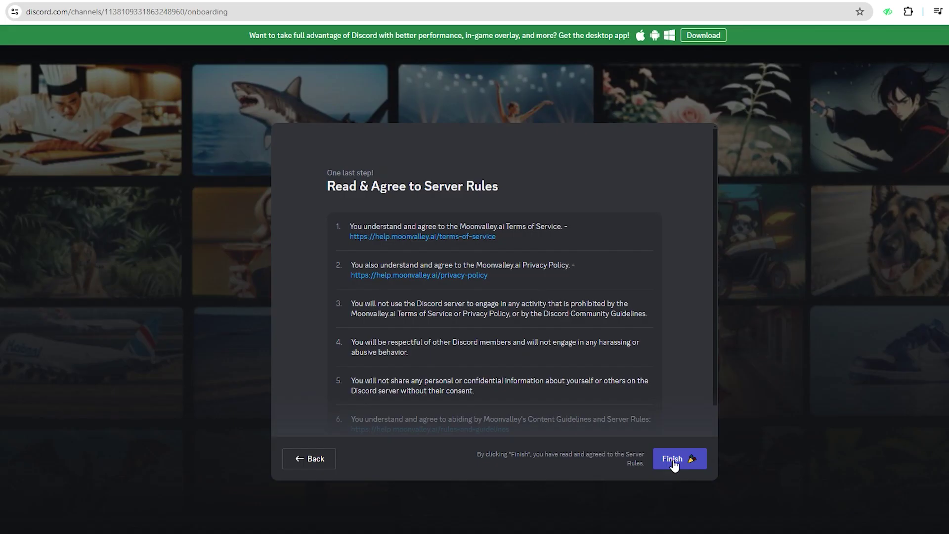
{"action": "left_click", "coordinate": [674, 462]}
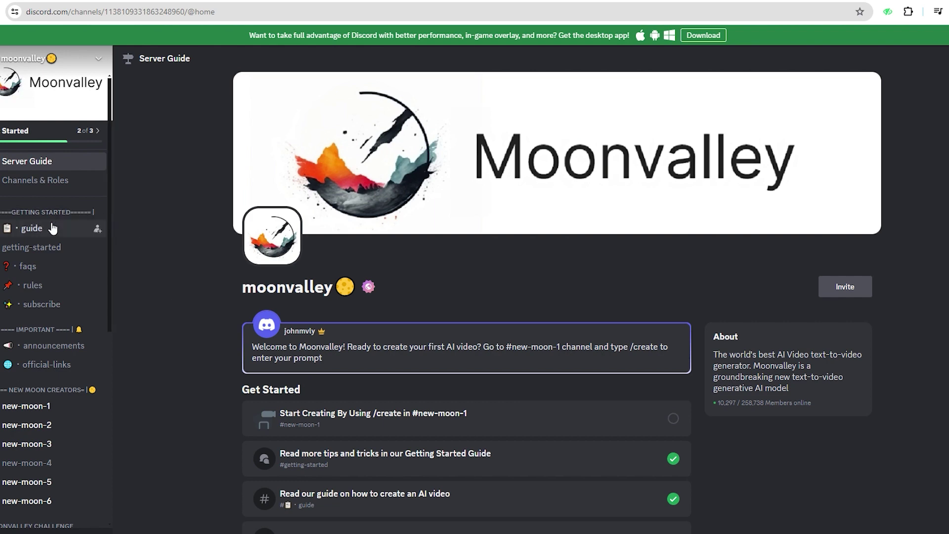
{"action": "left_click", "coordinate": [45, 232]}
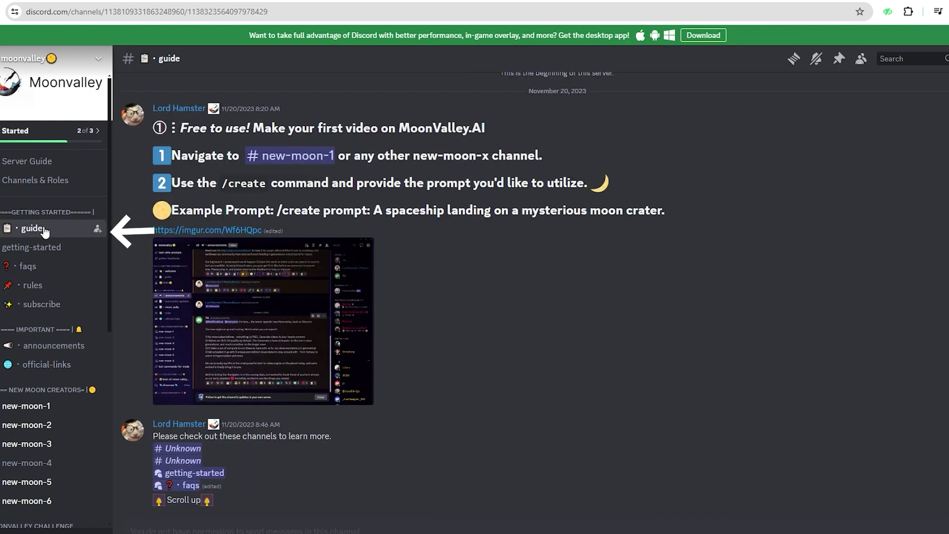
{"action": "left_click", "coordinate": [27, 161]}
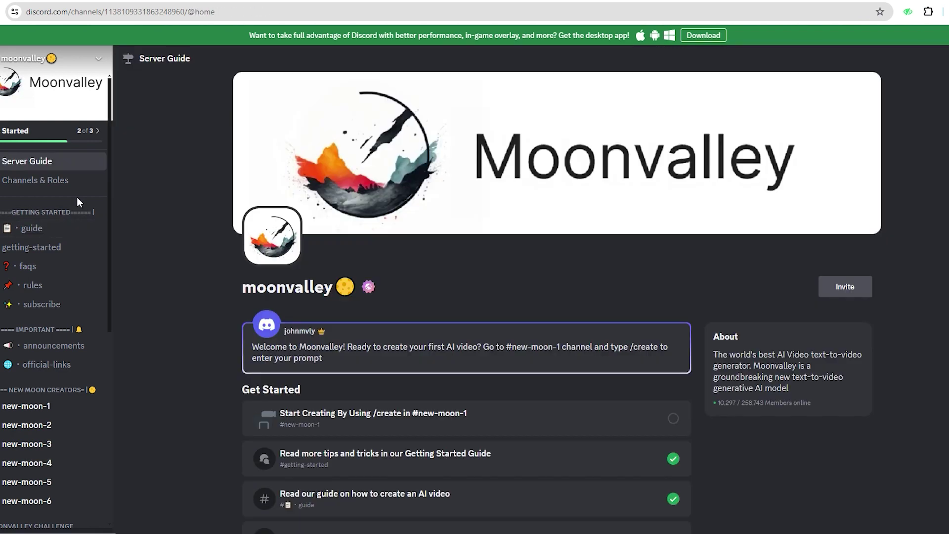
{"action": "scroll", "coordinate": [76, 203], "scroll_direction": "down", "scroll_amount": 4}
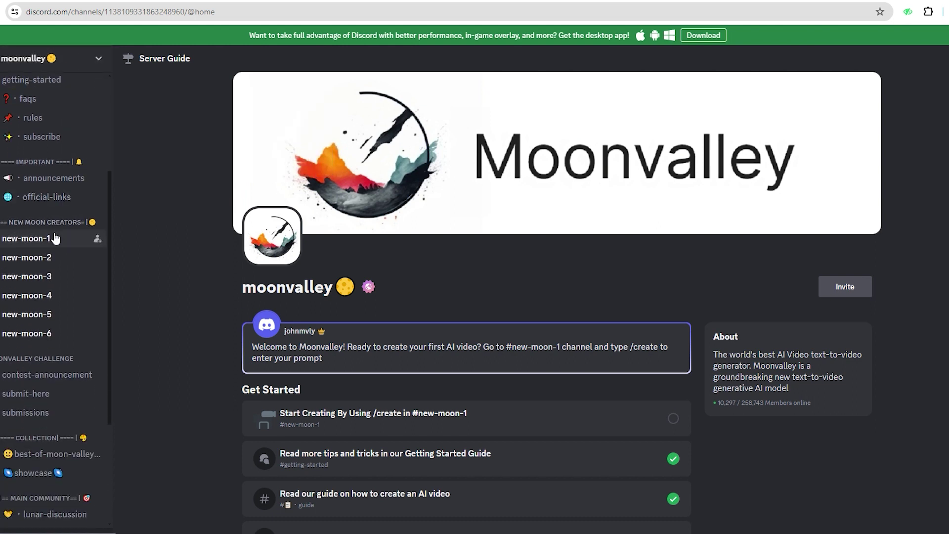
{"action": "left_click", "coordinate": [53, 282]}
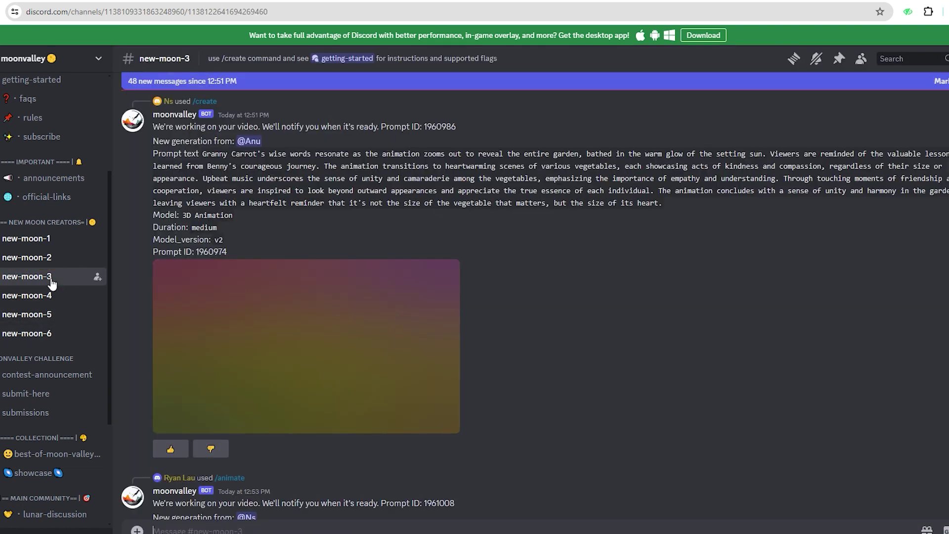
Step: Browse the new-moon-3 video posts, selecting the Sri Lankan cities video's prompt text
{"action": "scroll", "coordinate": [467, 236], "scroll_direction": "down", "scroll_amount": 5}
{"action": "scroll", "coordinate": [467, 239], "scroll_direction": "down", "scroll_amount": 5}
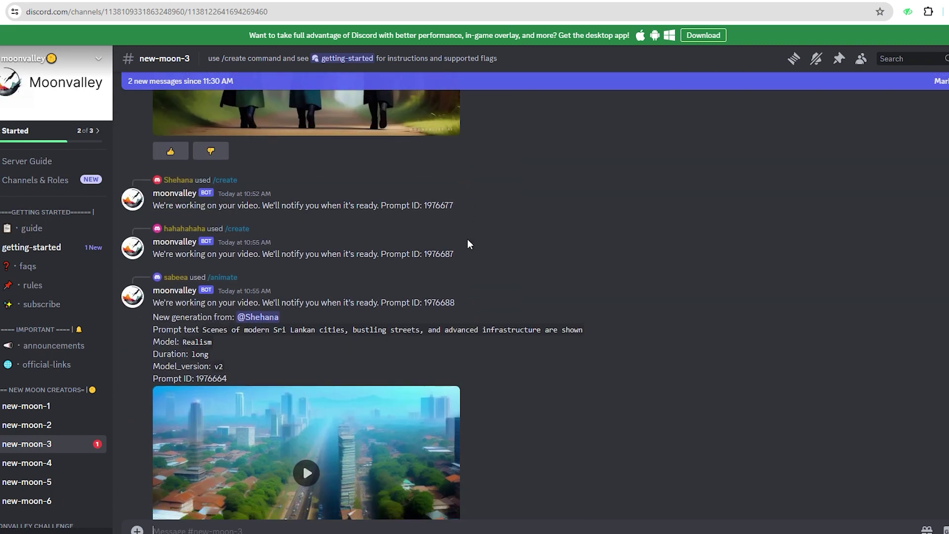
{"action": "scroll", "coordinate": [467, 238], "scroll_direction": "down", "scroll_amount": 5}
{"action": "scroll", "coordinate": [467, 240], "scroll_direction": "down", "scroll_amount": 2}
{"action": "scroll", "coordinate": [468, 242], "scroll_direction": "down", "scroll_amount": 5}
{"action": "scroll", "coordinate": [468, 241], "scroll_direction": "down", "scroll_amount": 4}
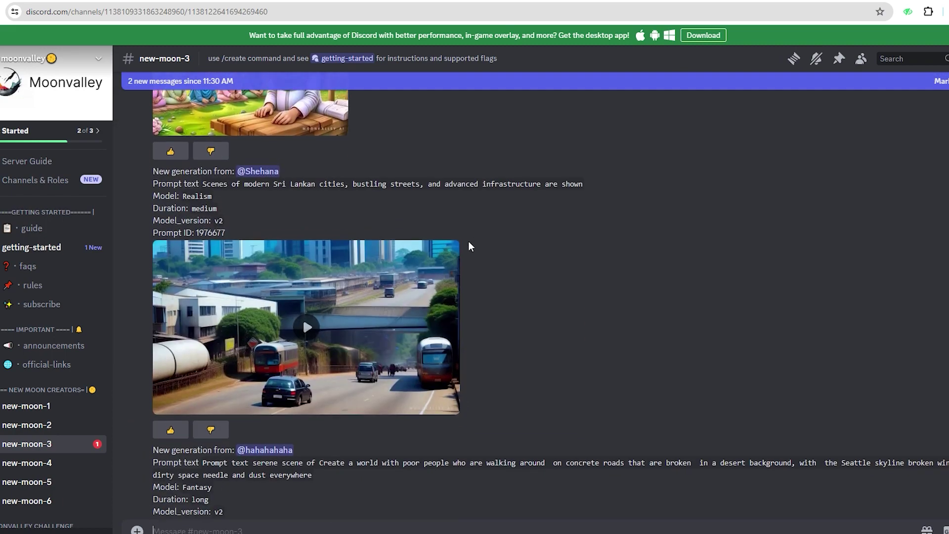
{"action": "left_click_drag", "start_coordinate": [203, 157], "coordinate": [426, 158]}
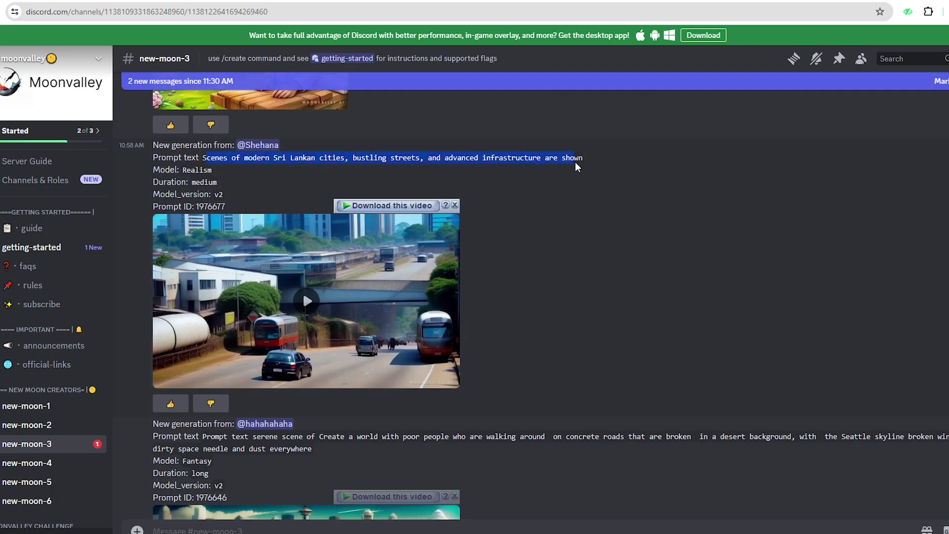
{"action": "scroll", "coordinate": [308, 336], "scroll_direction": "up", "scroll_amount": 1}
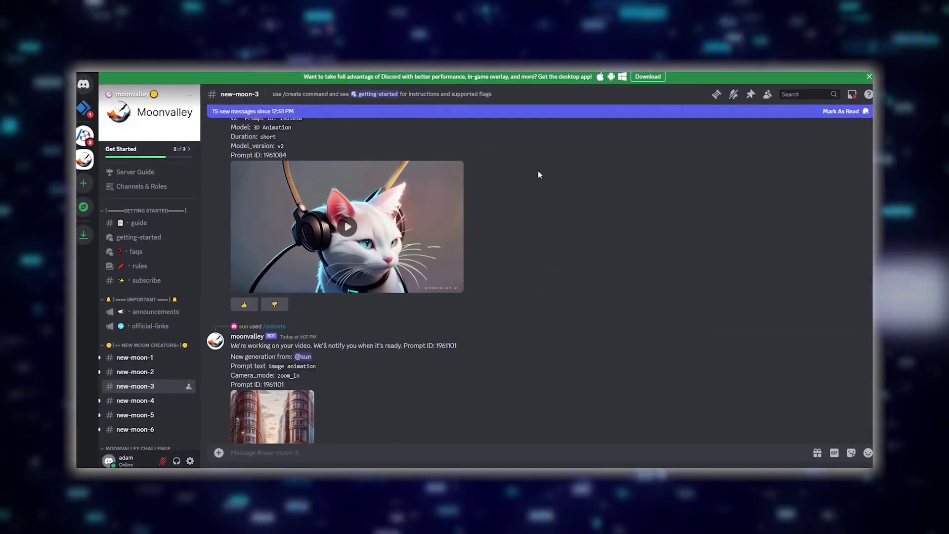
{"action": "scroll", "coordinate": [539, 175], "scroll_direction": "down", "scroll_amount": 2}
{"action": "scroll", "coordinate": [539, 174], "scroll_direction": "down", "scroll_amount": 1}
{"action": "scroll", "coordinate": [540, 173], "scroll_direction": "down", "scroll_amount": 2}
{"action": "scroll", "coordinate": [540, 172], "scroll_direction": "down", "scroll_amount": 2}
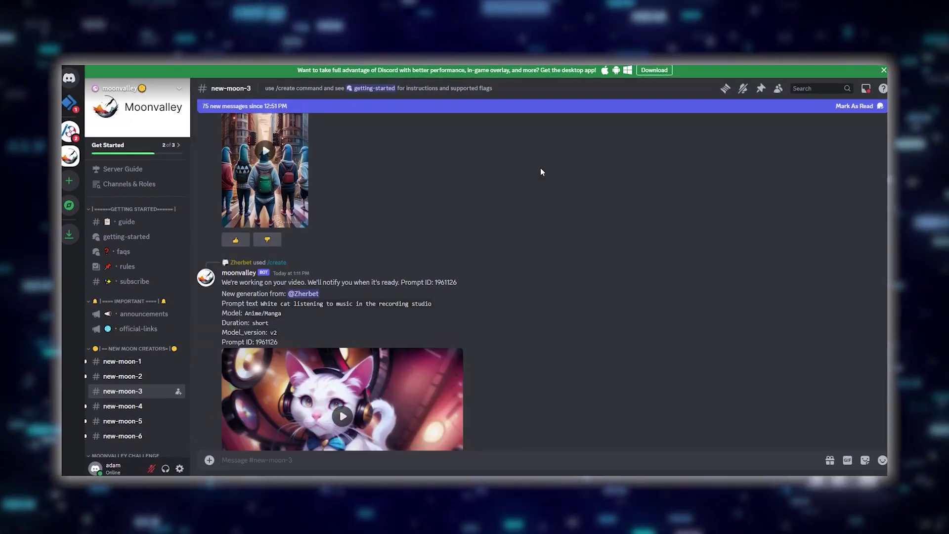
{"action": "scroll", "coordinate": [541, 168], "scroll_direction": "down", "scroll_amount": 3}
{"action": "scroll", "coordinate": [541, 165], "scroll_direction": "down", "scroll_amount": 3}
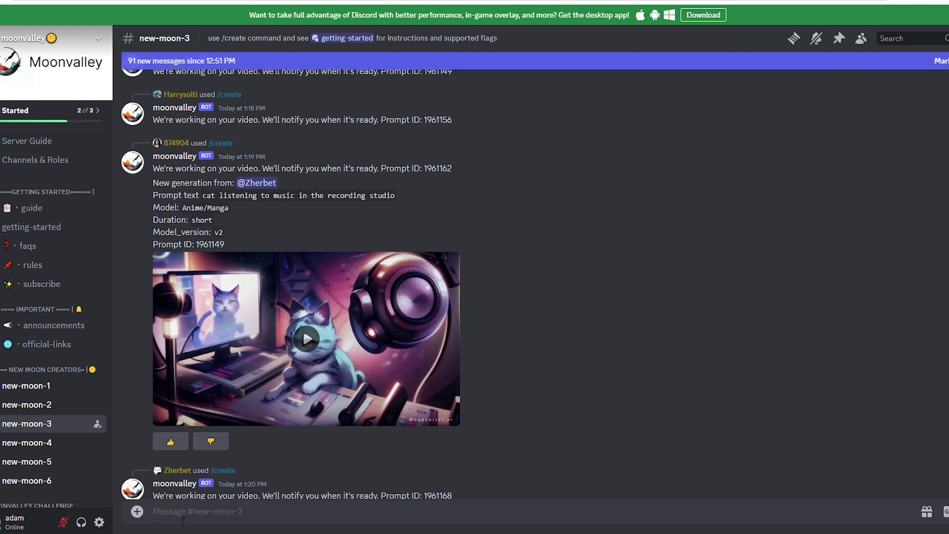
Step: Pick Moonvalley's /create command from the slash-command popup in new-moon-3
{"action": "type", "text": "/"}
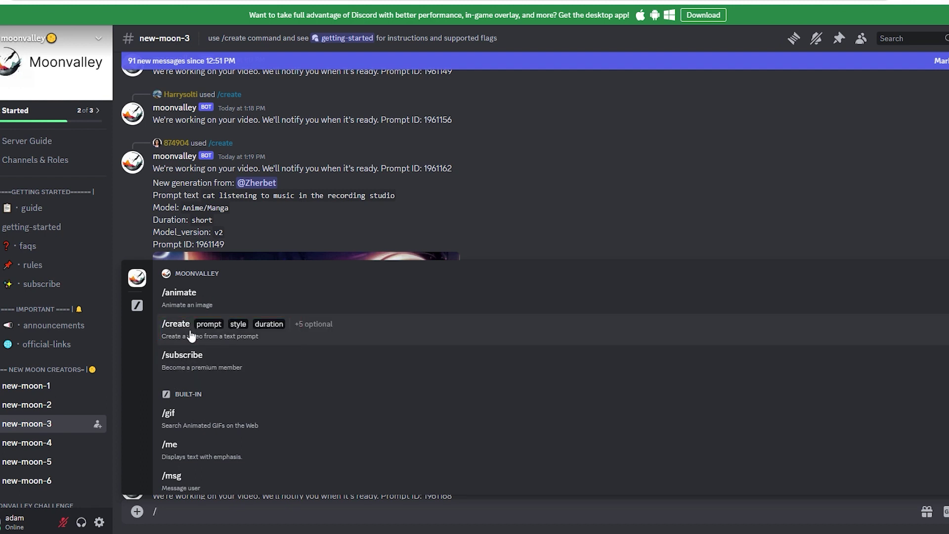
{"action": "left_click", "coordinate": [192, 336]}
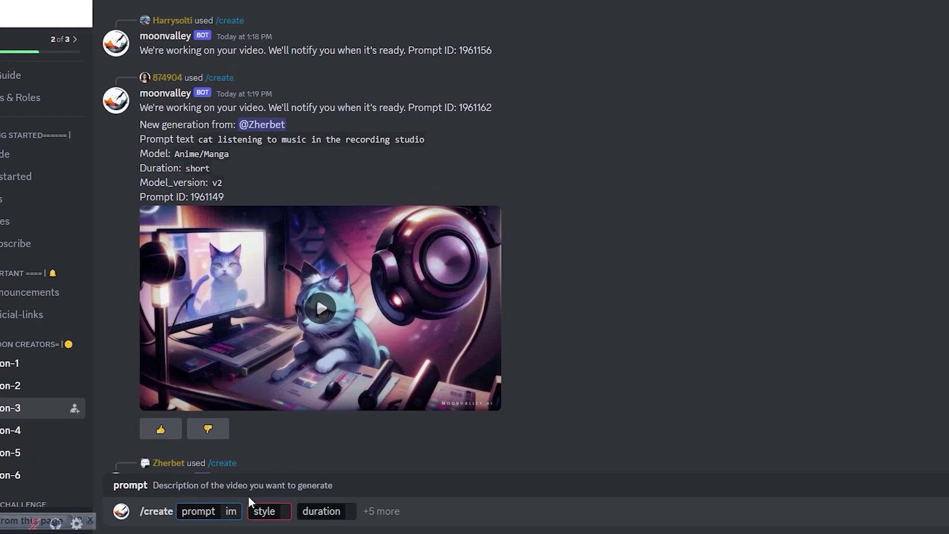
Step: Enter the cyberpunk samurai description, starting 'prove you', into the /create prompt field
{"action": "type", "text": "prov"}
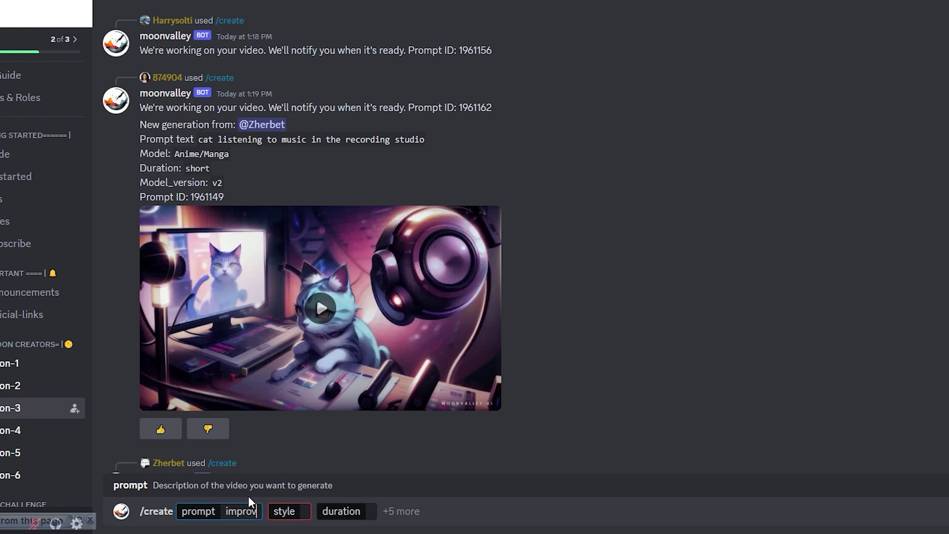
{"action": "type", "text": "e y"}
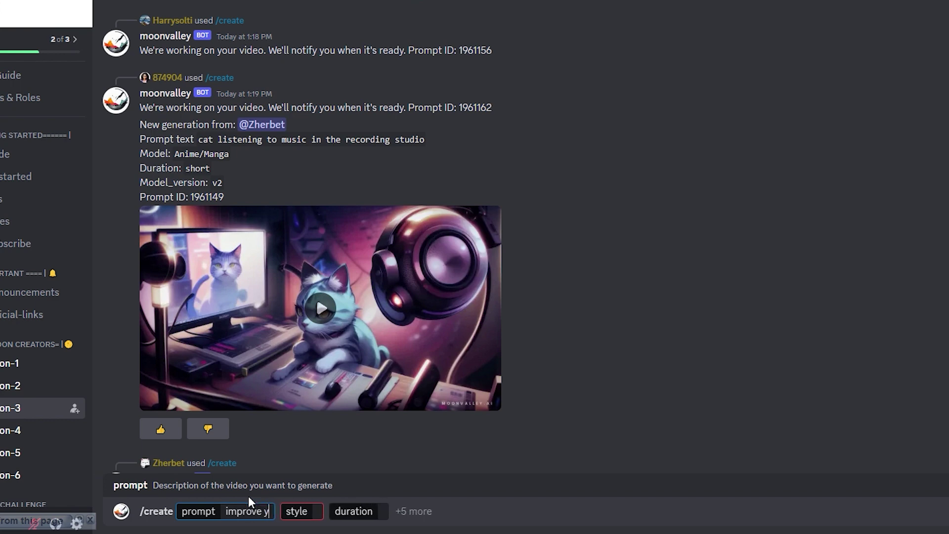
{"action": "type", "text": "ou"}
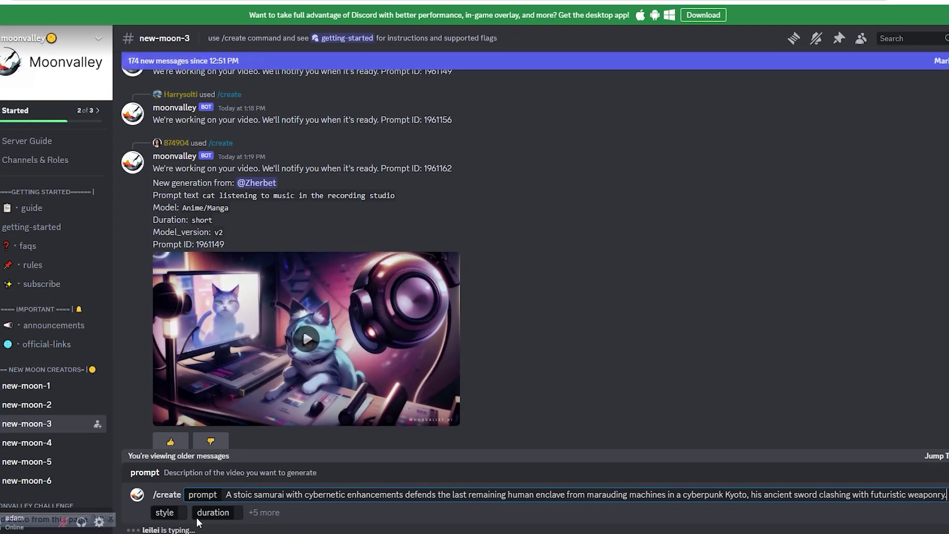
Step: Set the samurai video's style to 3D Animation and its duration to Medium
{"action": "left_click", "coordinate": [175, 516]}
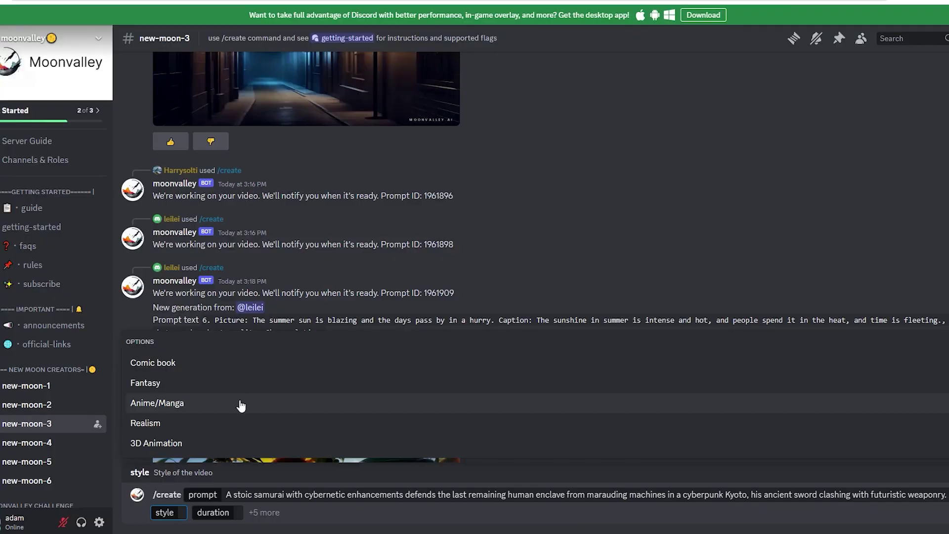
{"action": "left_click", "coordinate": [170, 443]}
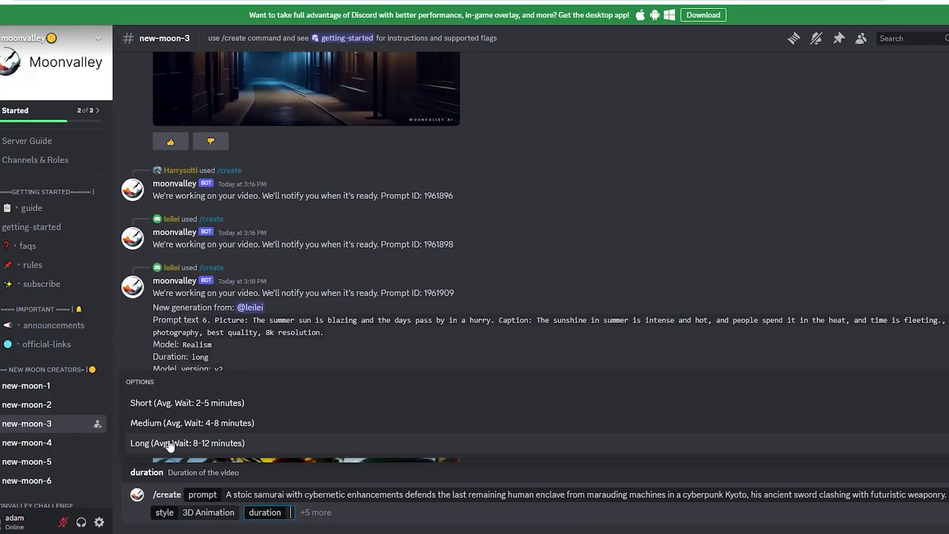
{"action": "left_click", "coordinate": [294, 518]}
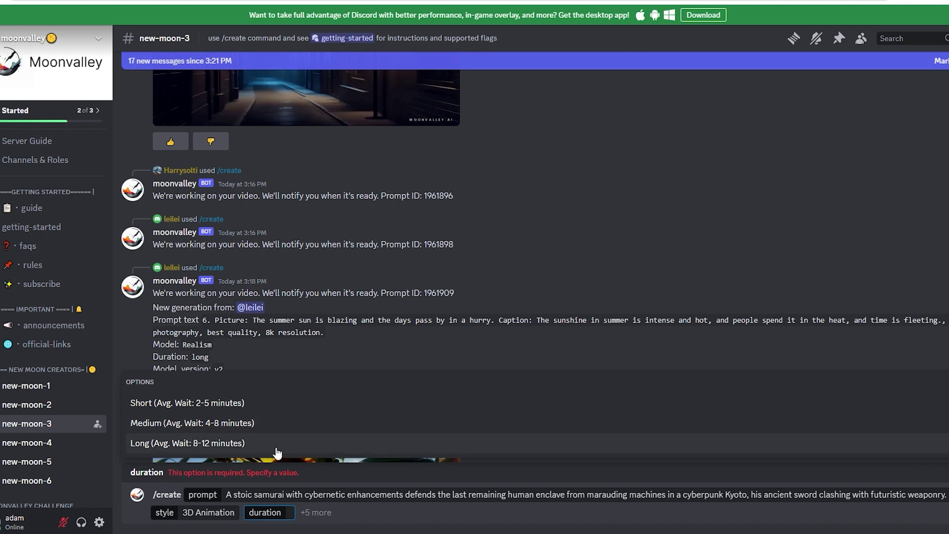
{"action": "left_click", "coordinate": [235, 425]}
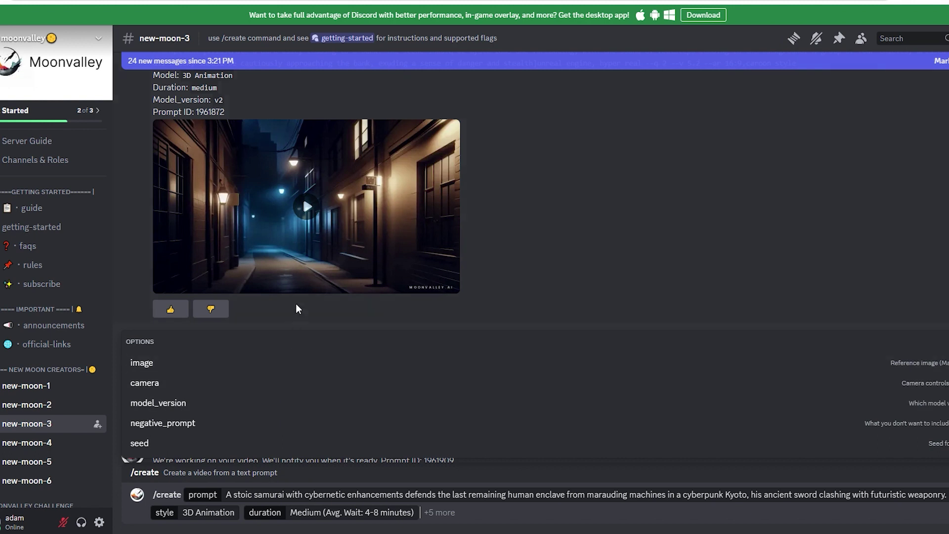
Step: Preview the back-alley video, clear the option suggestions, and submit the samurai request
{"action": "left_click", "coordinate": [307, 207]}
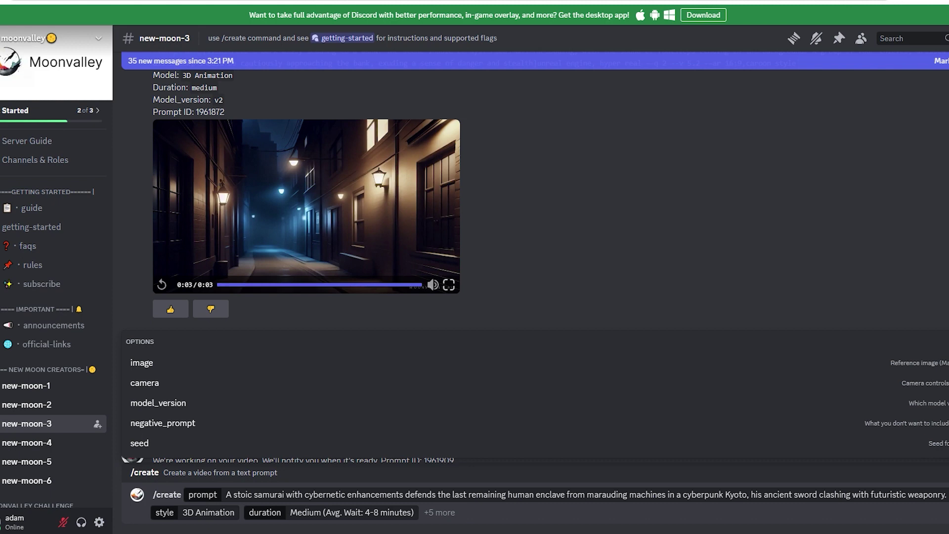
{"action": "key", "text": "BackSpace"}
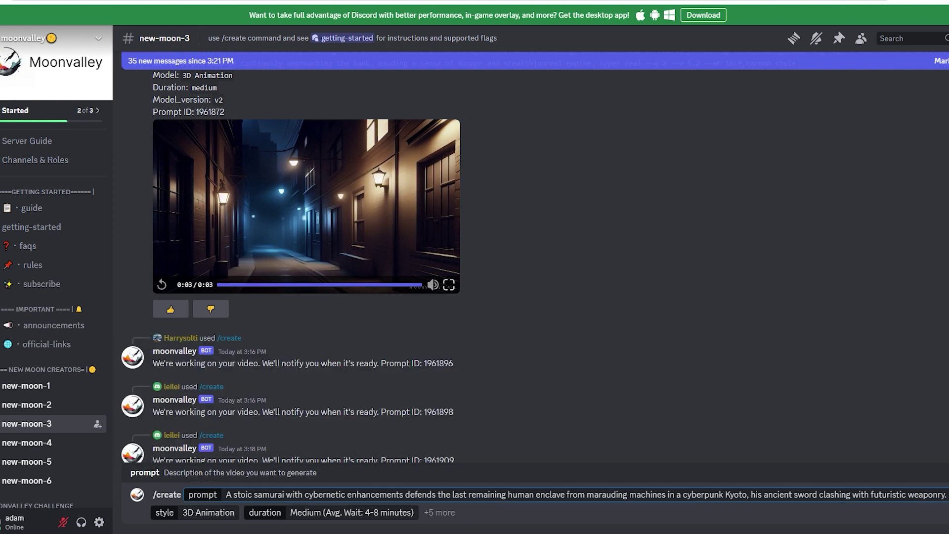
{"action": "key", "text": "Return"}
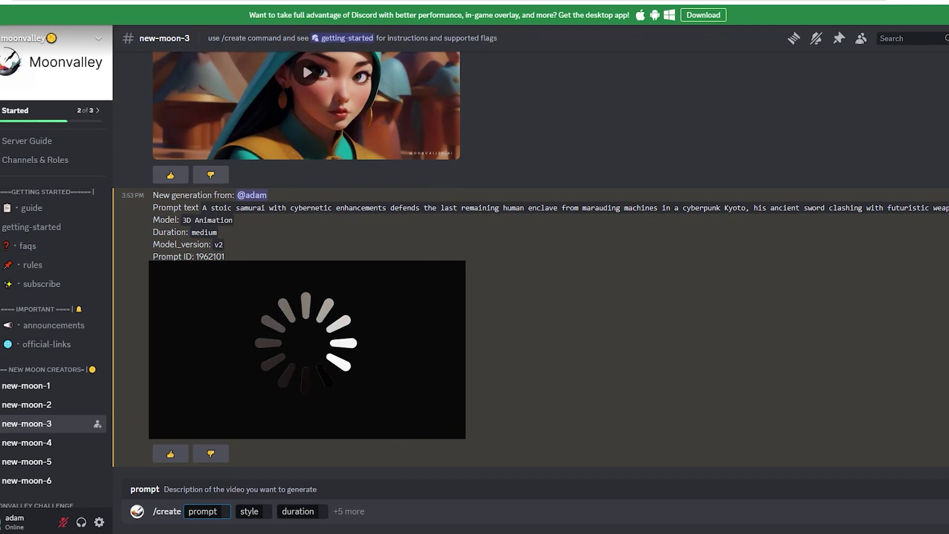
Step: Remove stray text and watch the finished samurai video, toggling fullscreen on and off
{"action": "type", "text": "se"}
{"action": "key", "text": "BackSpace"}
{"action": "key", "text": "BackSpace"}
{"action": "left_click", "coordinate": [280, 408]}
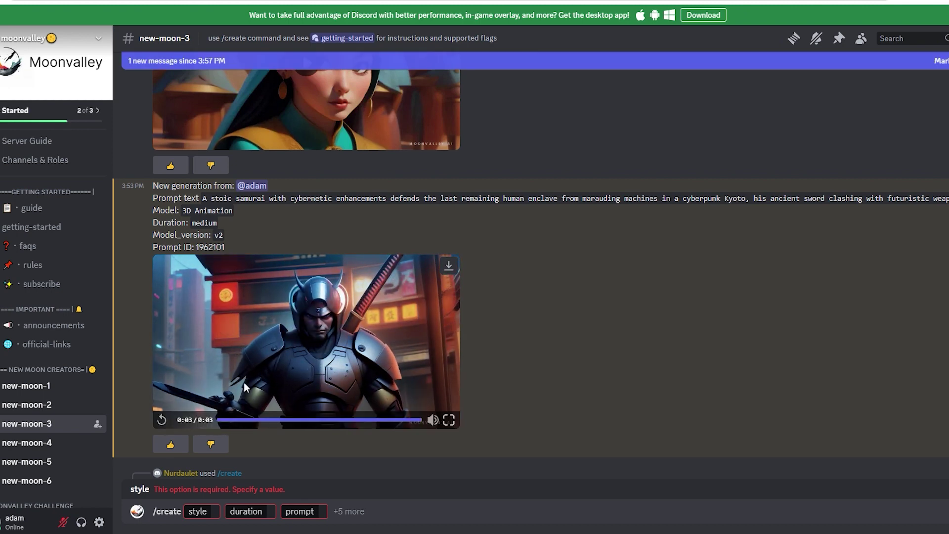
{"action": "left_click", "coordinate": [449, 420]}
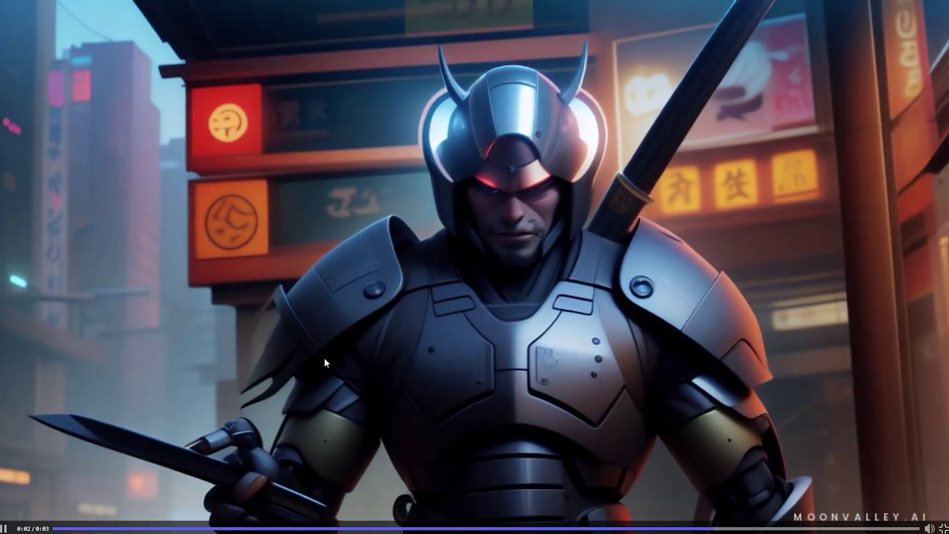
{"action": "double_click", "coordinate": [167, 428]}
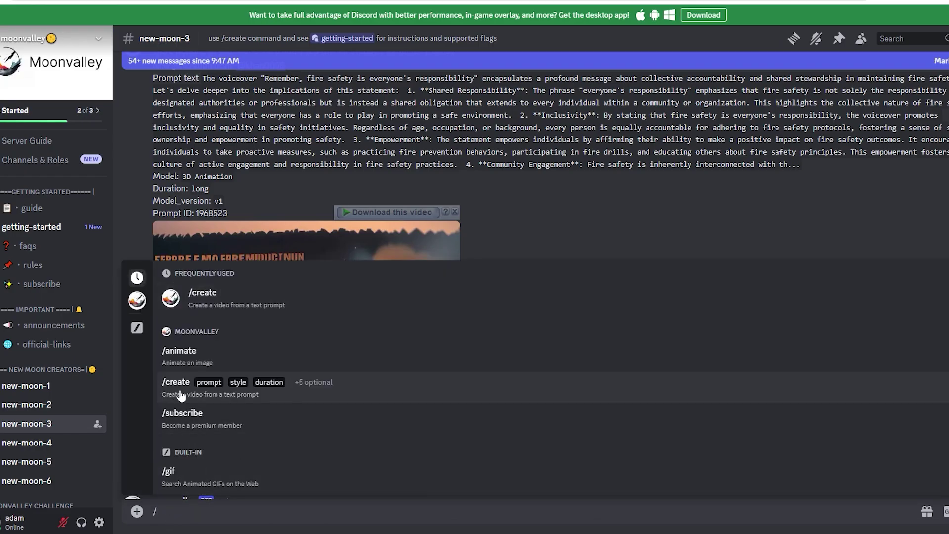
Step: Submit a /create request with the faerie-by-moonlit-waterfall prompt, Comic book style, medium duration
{"action": "left_click", "coordinate": [180, 394]}
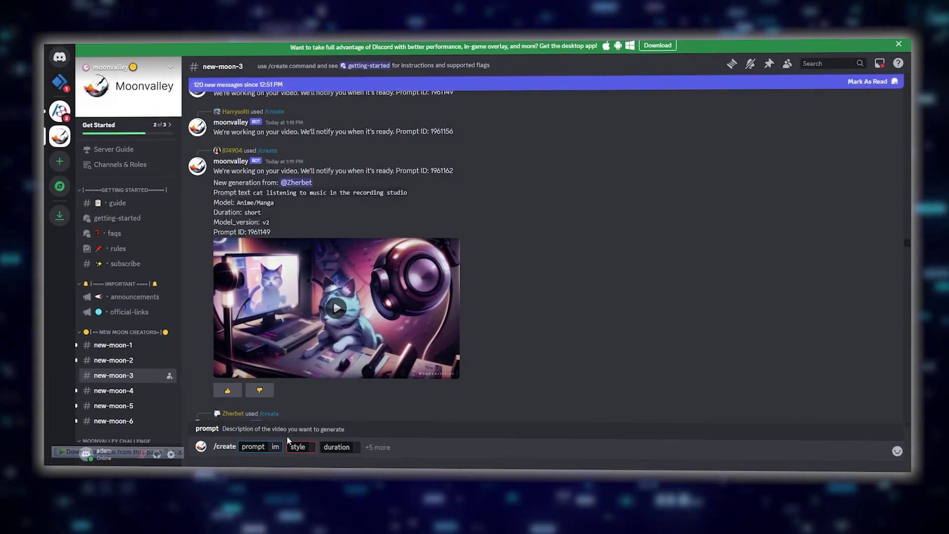
{"action": "type", "text": "rov"}
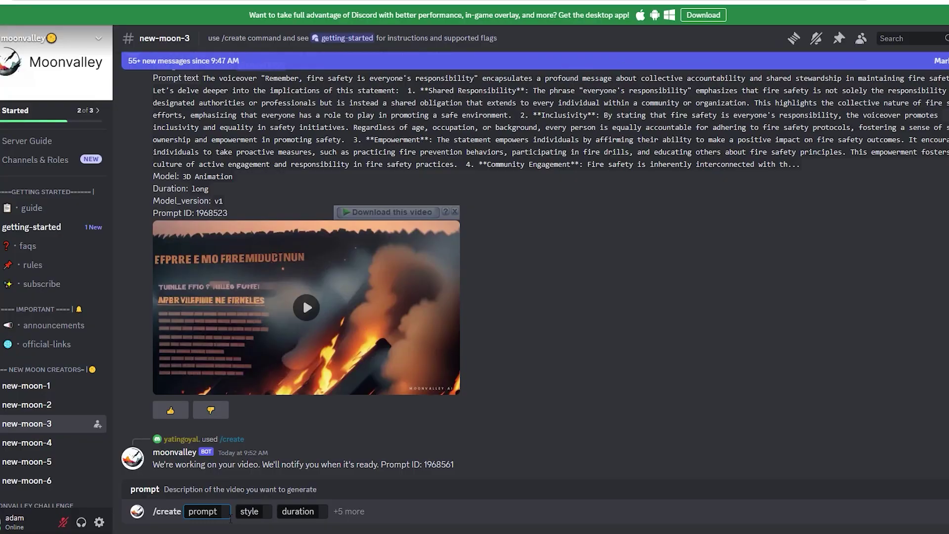
{"action": "type", "text": "A delicate faerie with opalescent wings hovers near a moonlit waterfall, her aura of tranquility drawing weary travelers to find solace in her presence"}
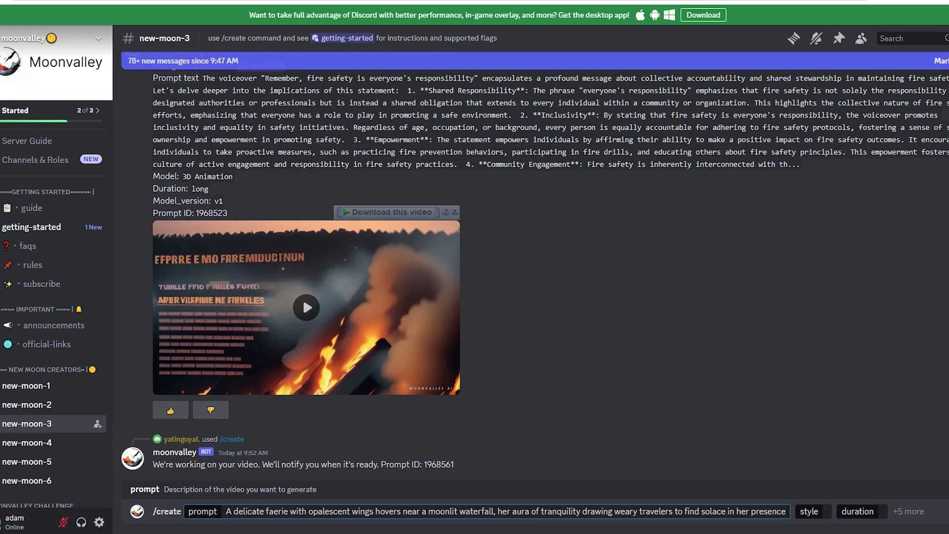
{"action": "left_click", "coordinate": [832, 516]}
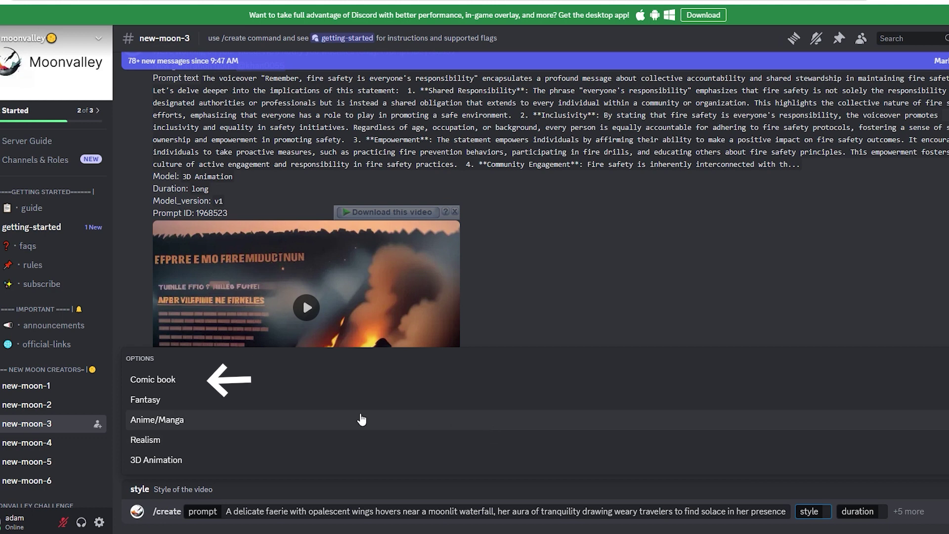
{"action": "left_click", "coordinate": [184, 383]}
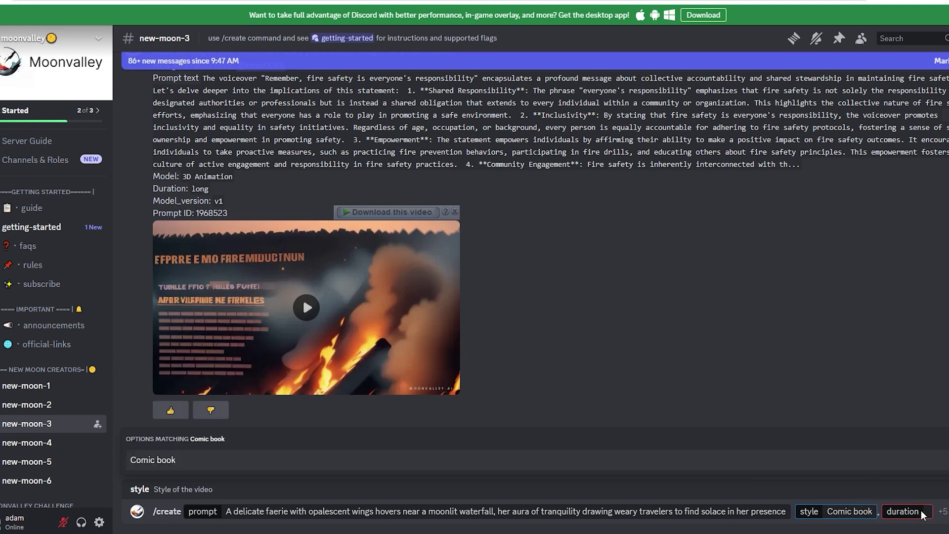
{"action": "left_click", "coordinate": [922, 515]}
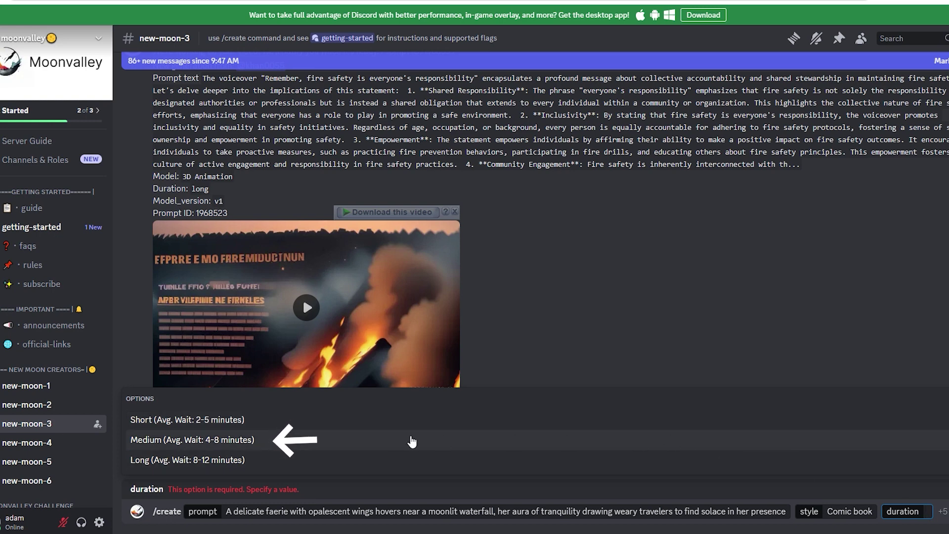
{"action": "left_click", "coordinate": [200, 447]}
{"action": "key", "text": "Return"}
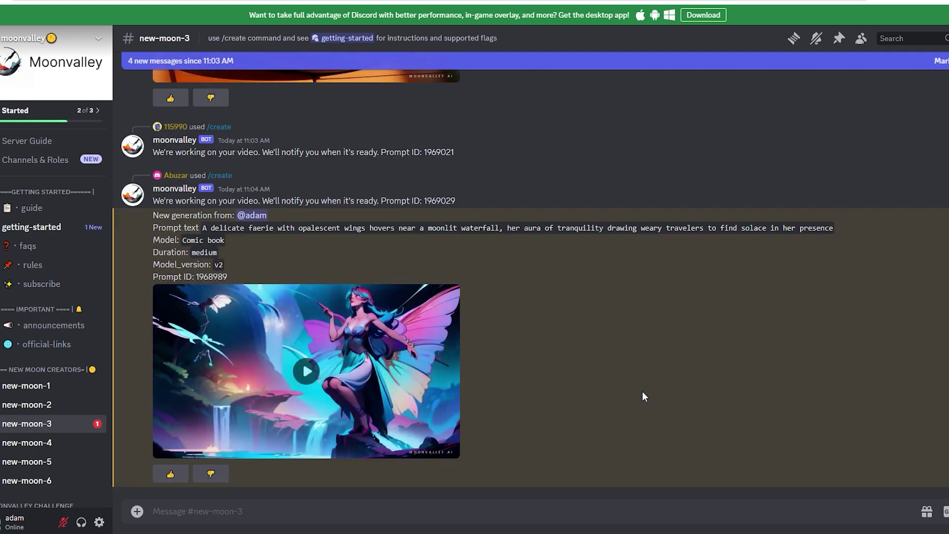
Step: Play the faerie video, then start a kind-dragon /create request in Fantasy style
{"action": "left_click", "coordinate": [306, 371]}
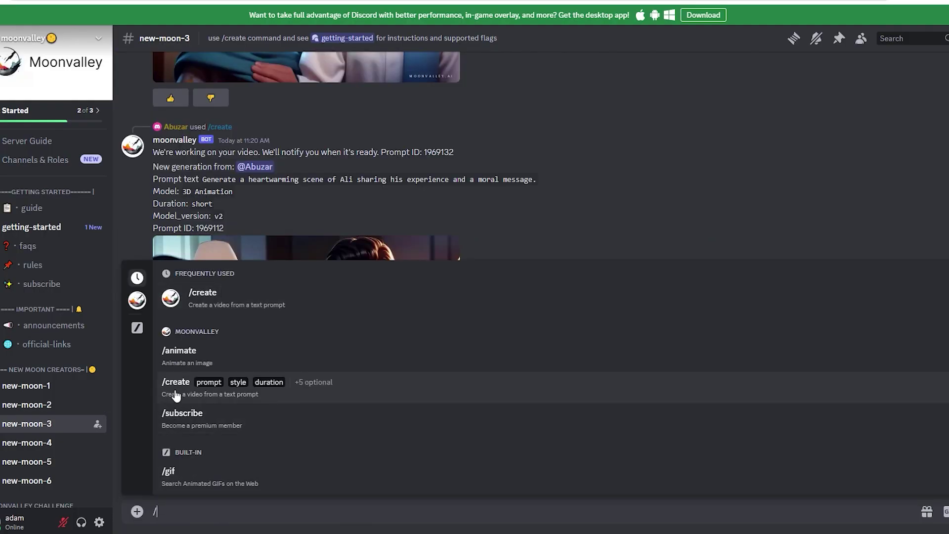
{"action": "left_click", "coordinate": [172, 393]}
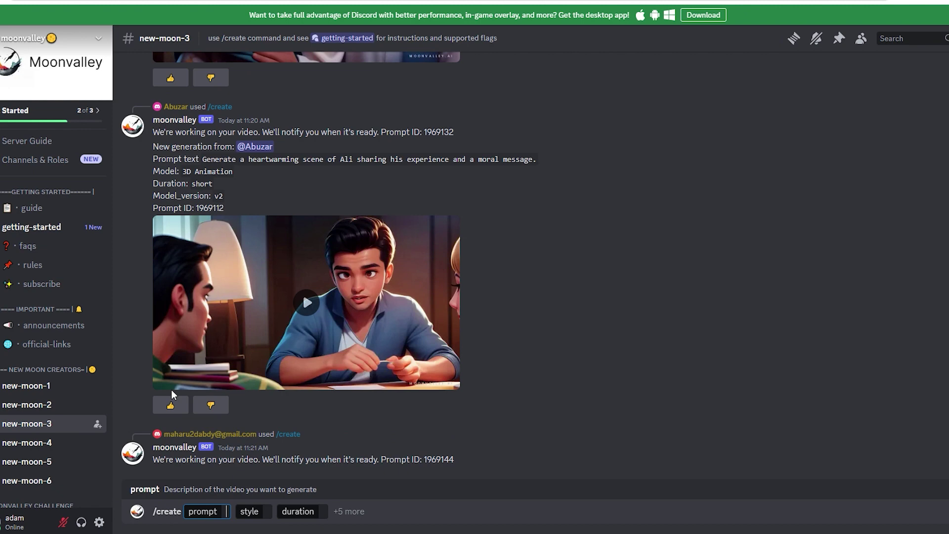
{"action": "type", "text": "A big dragon with a big heart helps a lost traveler find their way home; showing kindness is stronger than fear"}
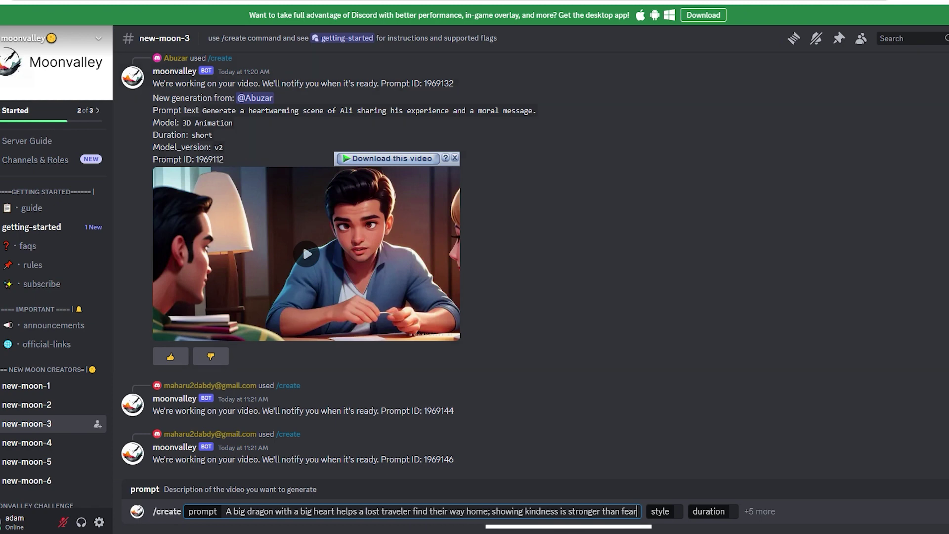
{"action": "key", "text": "Tab"}
{"action": "left_click", "coordinate": [174, 409]}
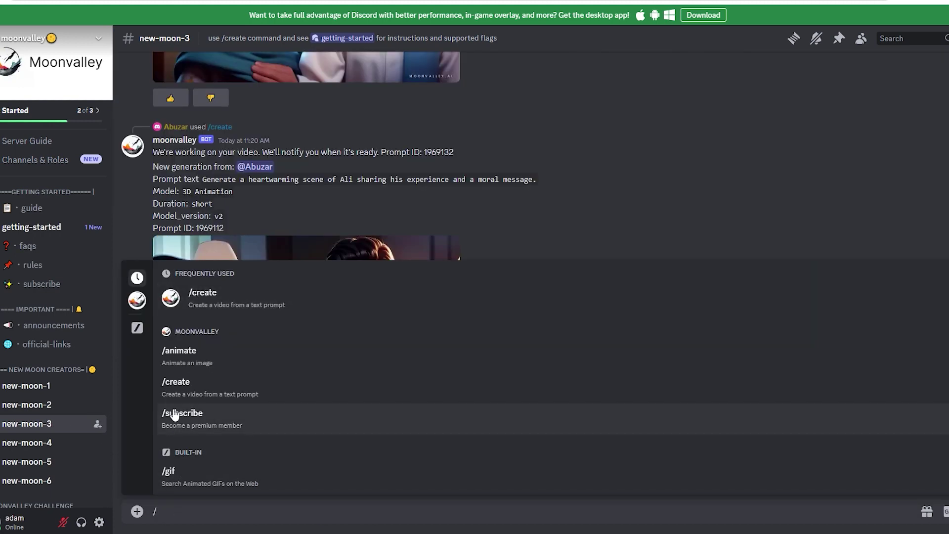
Step: Request the anime lady-in-a-castle video and play the resulting Anime/Manga clip
{"action": "left_click", "coordinate": [168, 396]}
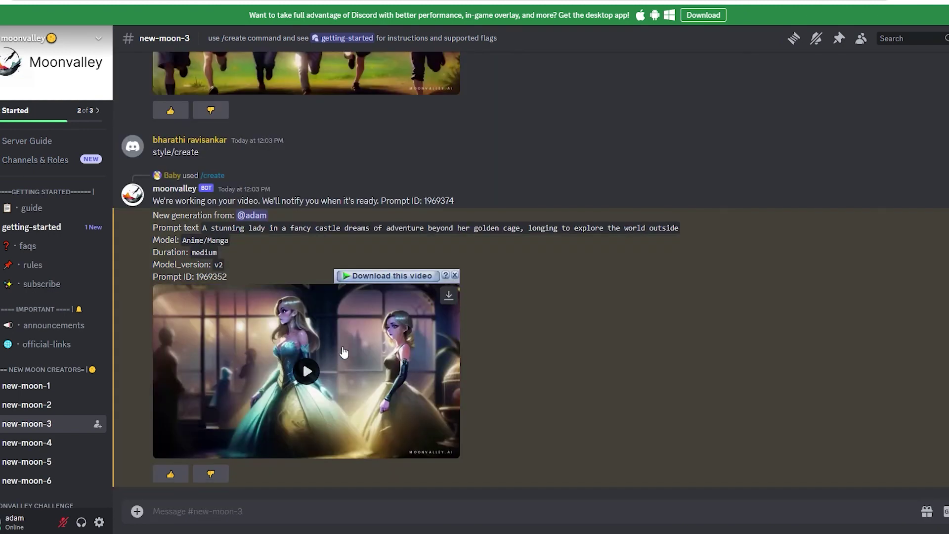
{"action": "left_click", "coordinate": [312, 371]}
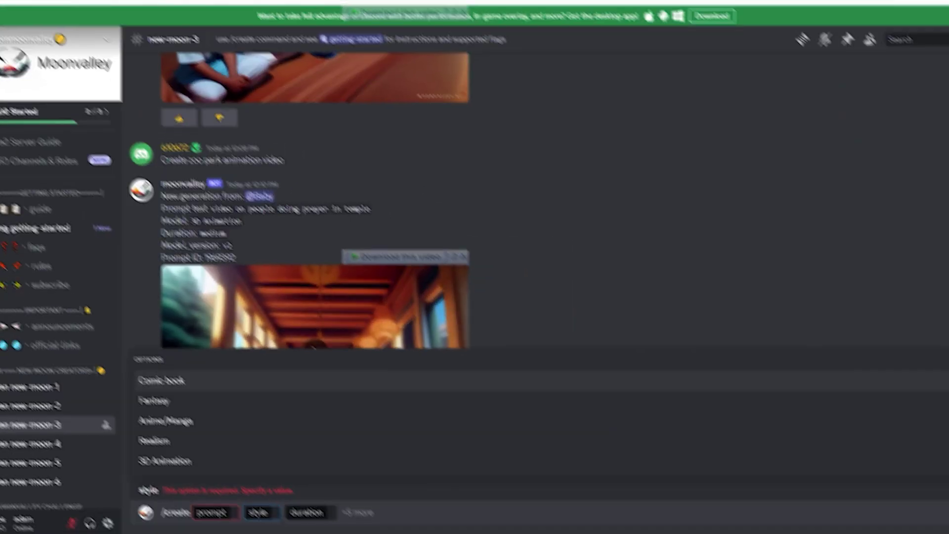
Step: Enter the clown-turned-chef prompt in Realism style and play the generated clip
{"action": "left_click", "coordinate": [170, 447]}
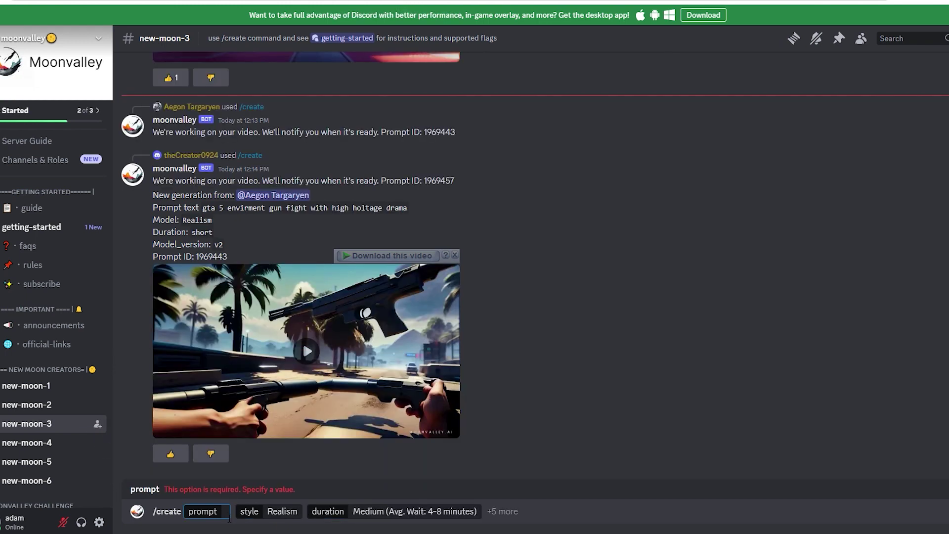
{"action": "type", "text": "A funny clown surprises everyone by becoming a talented chef, mixing laughter with delicious meals"}
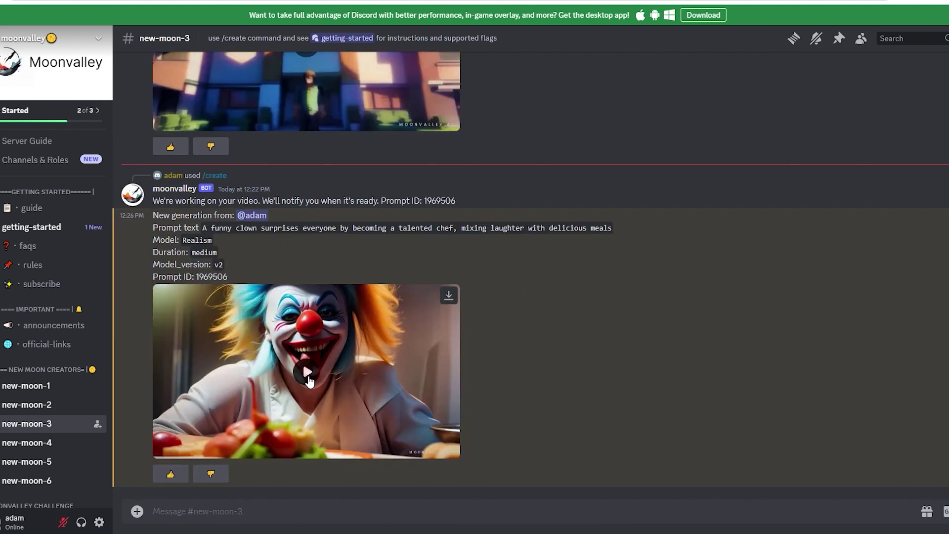
{"action": "left_click", "coordinate": [307, 378]}
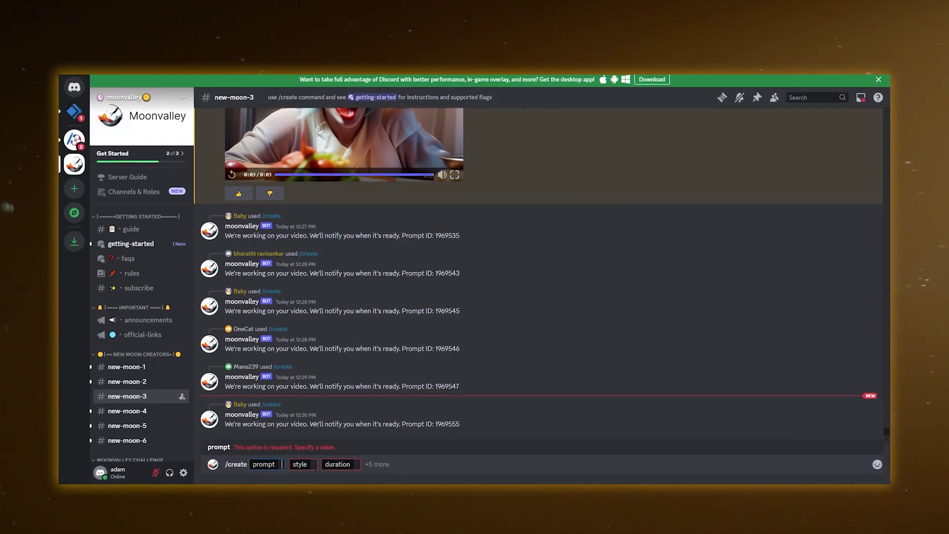
Step: Open the style choices, then scroll down through the Moonvalley video gallery
{"action": "left_click", "coordinate": [299, 463]}
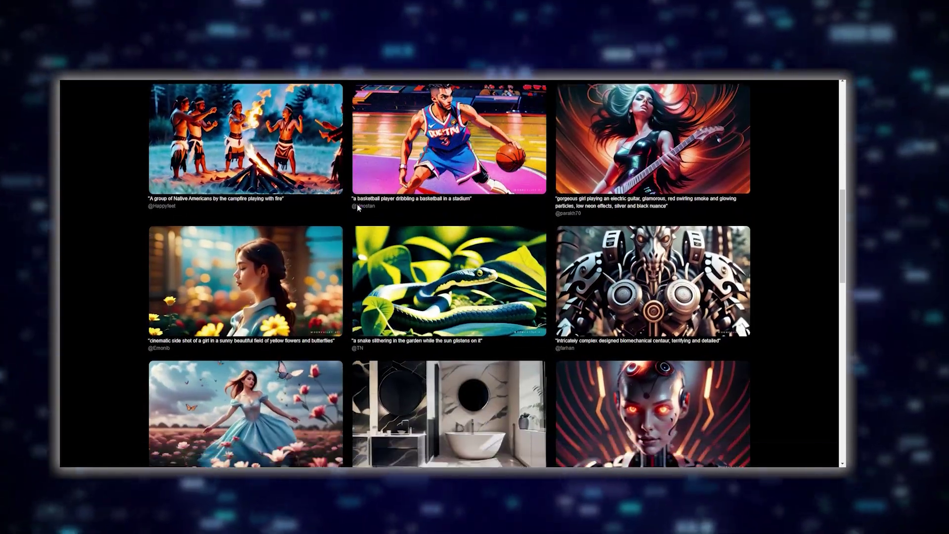
{"action": "scroll", "coordinate": [358, 207], "scroll_direction": "down", "scroll_amount": 1}
{"action": "scroll", "coordinate": [358, 207], "scroll_direction": "down", "scroll_amount": 1}
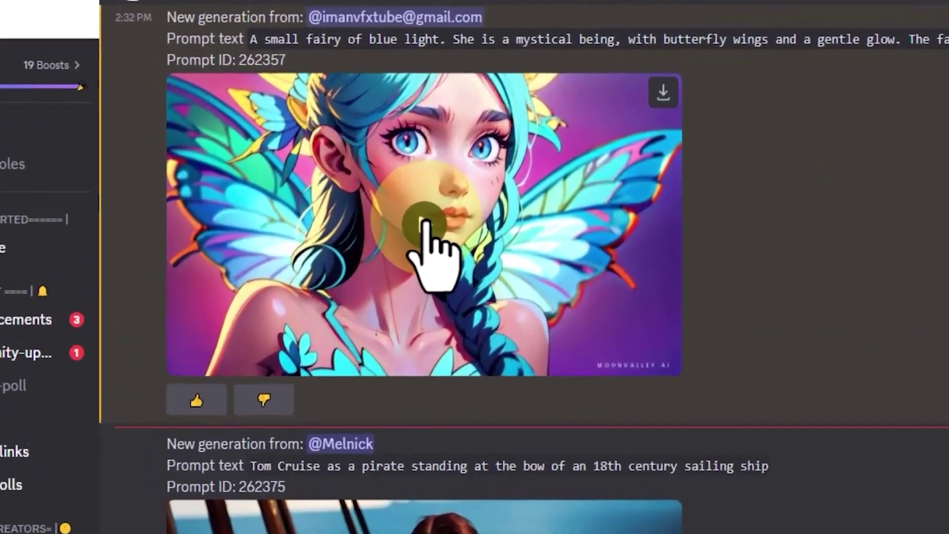
Step: Play the motorcycle preview, then the anime android soldier video in new-moon-5
{"action": "left_click", "coordinate": [328, 188]}
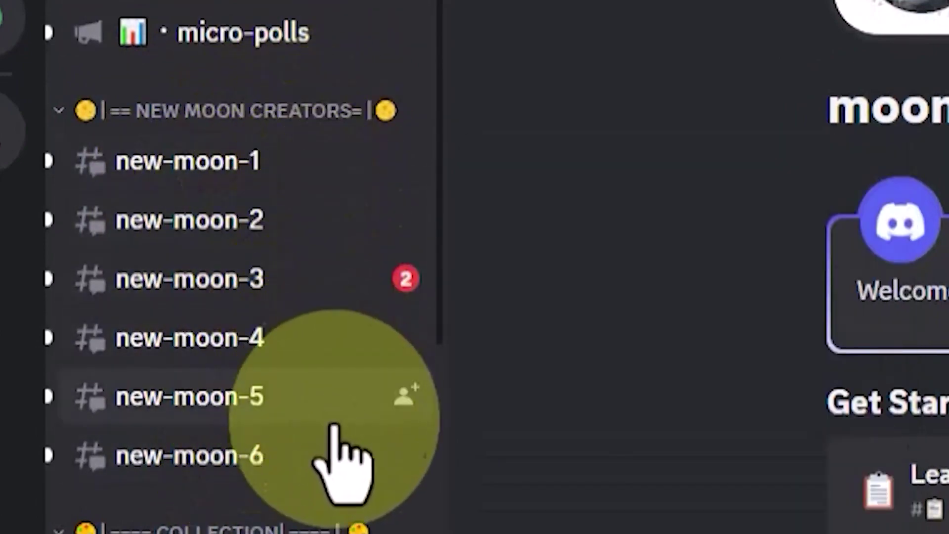
{"action": "left_click", "coordinate": [333, 426]}
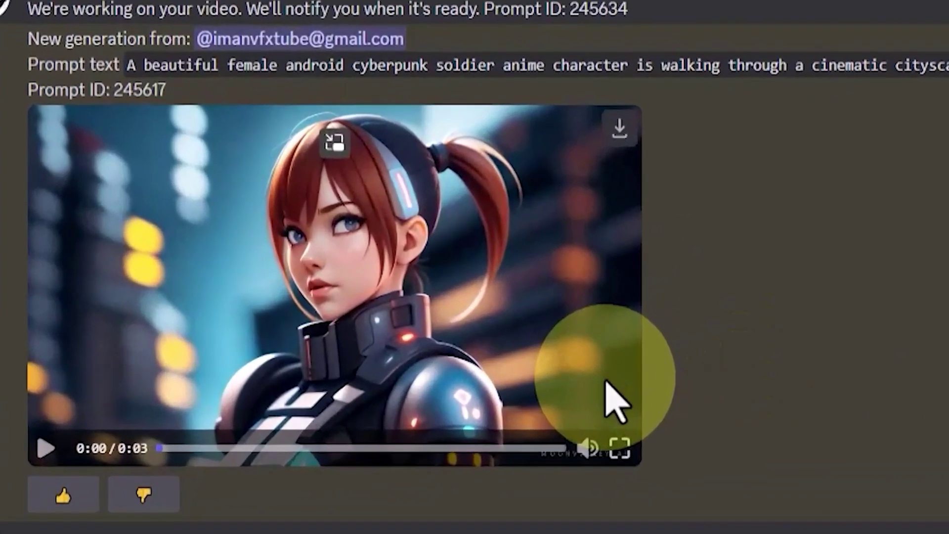
{"action": "left_click", "coordinate": [604, 377]}
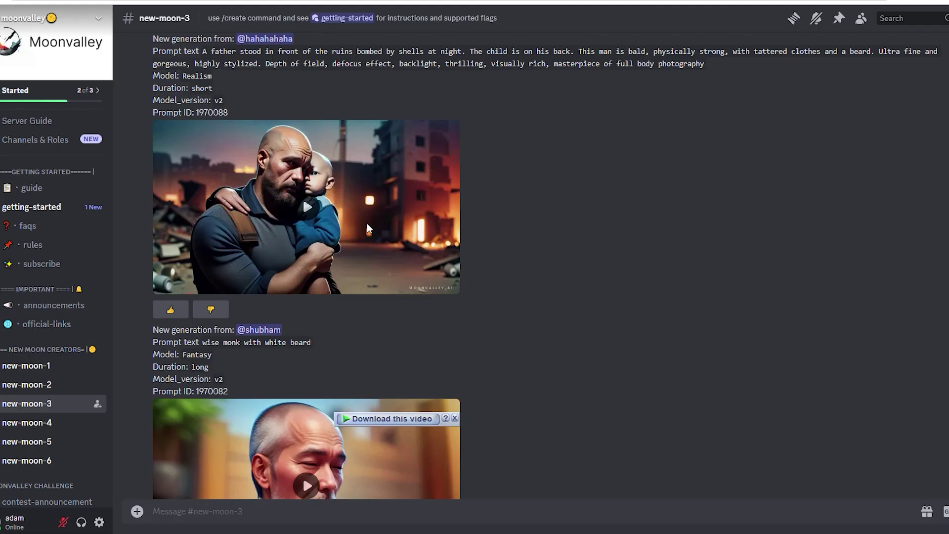
Step: Scroll down new-moon-3 and play another user's angry potatoes 3D Animation clip
{"action": "scroll", "coordinate": [366, 224], "scroll_direction": "down", "scroll_amount": 2}
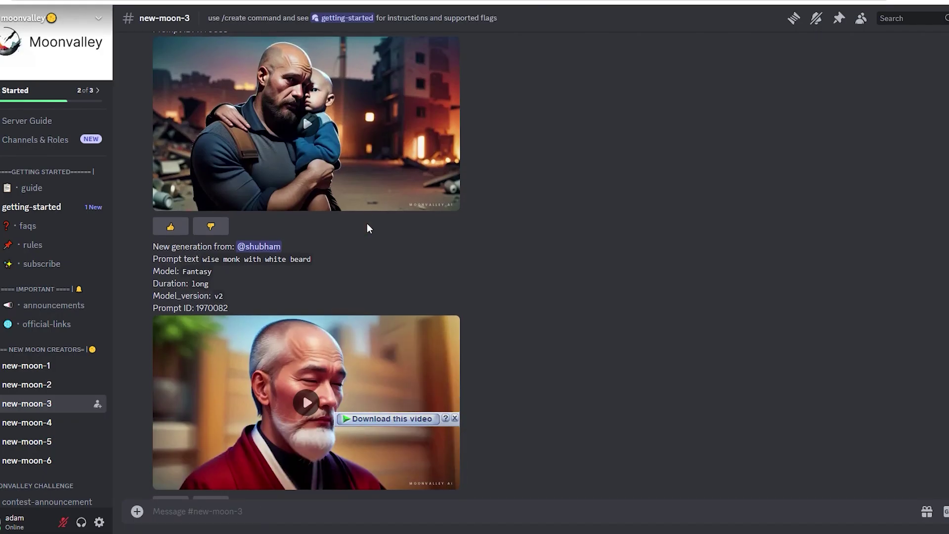
{"action": "scroll", "coordinate": [366, 224], "scroll_direction": "down", "scroll_amount": 3}
{"action": "scroll", "coordinate": [367, 223], "scroll_direction": "down", "scroll_amount": 4}
{"action": "scroll", "coordinate": [367, 223], "scroll_direction": "down", "scroll_amount": 1}
{"action": "scroll", "coordinate": [366, 224], "scroll_direction": "down", "scroll_amount": 3}
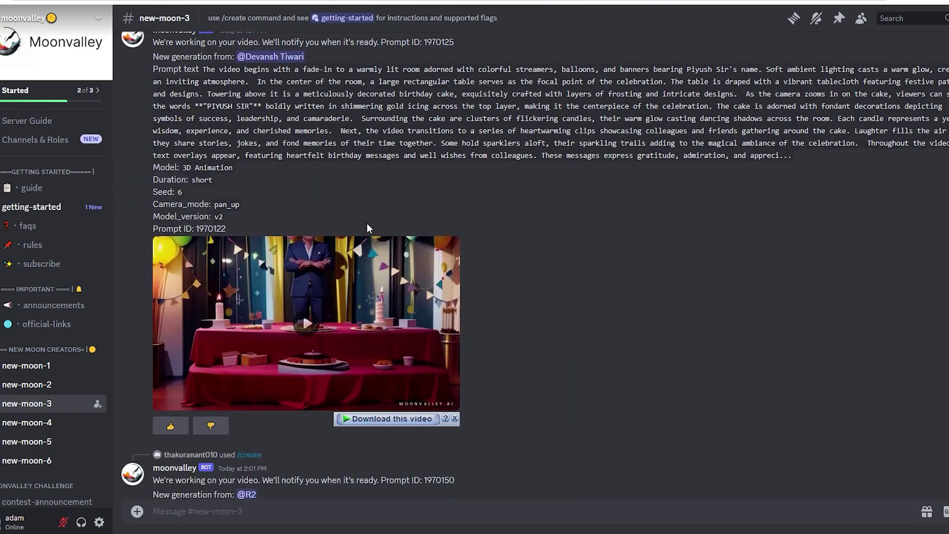
{"action": "left_click", "coordinate": [307, 311]}
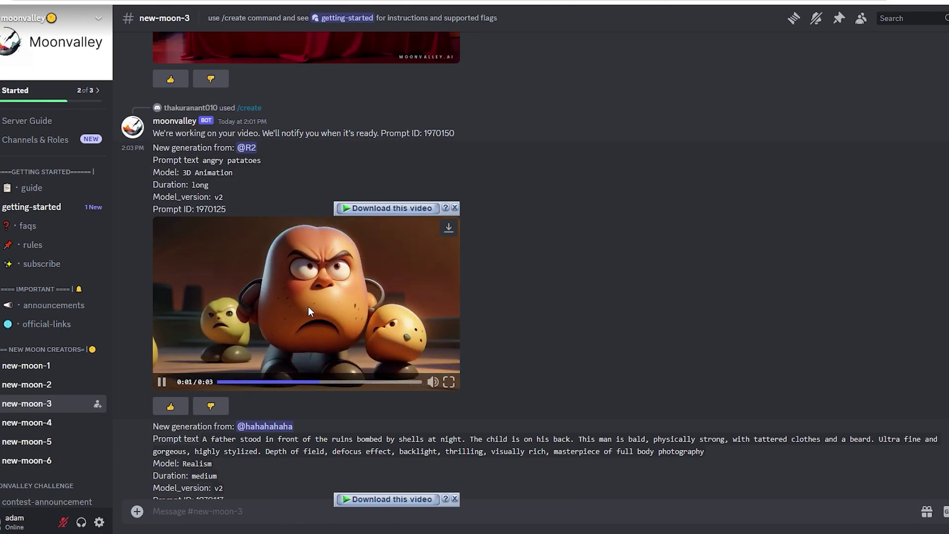